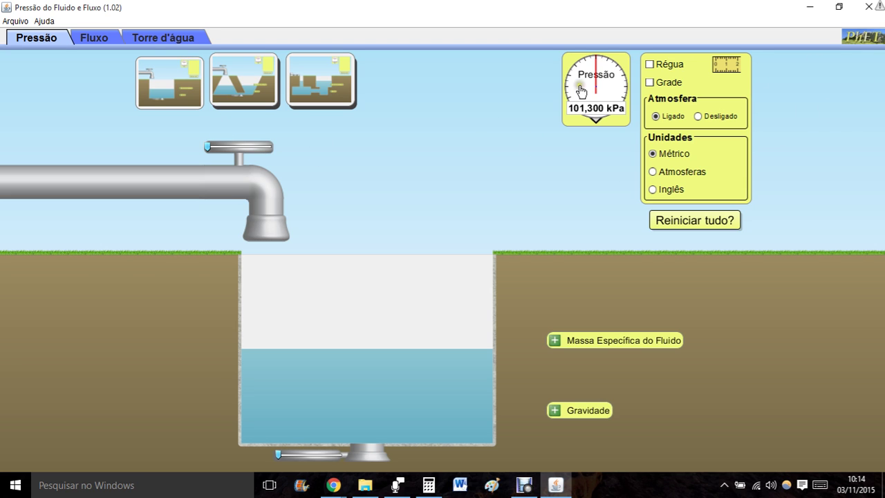
Place a pressure gauge near the bottom of the tank and compare its reading in atmospheres and metric units.
drag(586, 90, 424, 408)
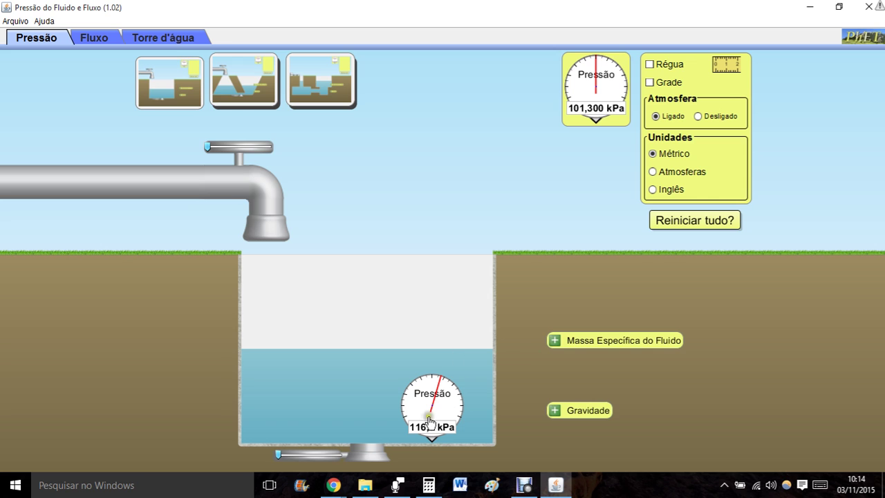
click(677, 172)
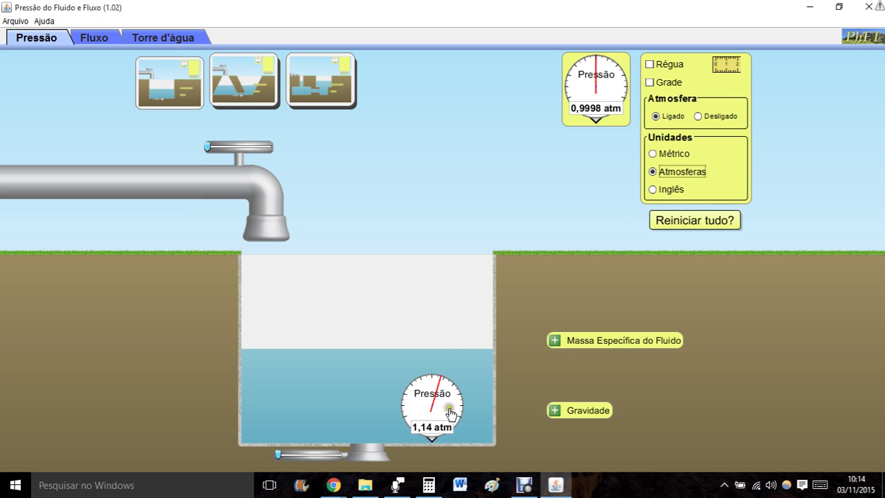
click(654, 156)
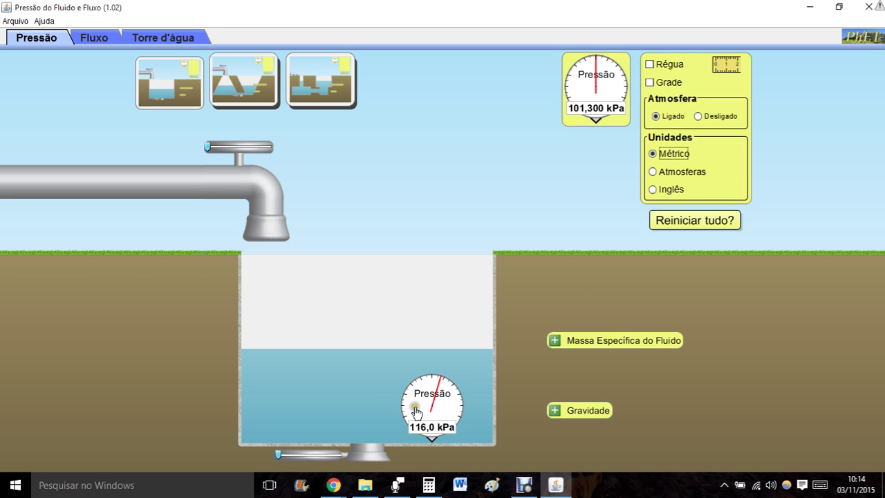
click(449, 420)
Place a second gauge above the water, set the units to atmospheres, and raise the gauge to ground level.
drag(587, 66, 421, 291)
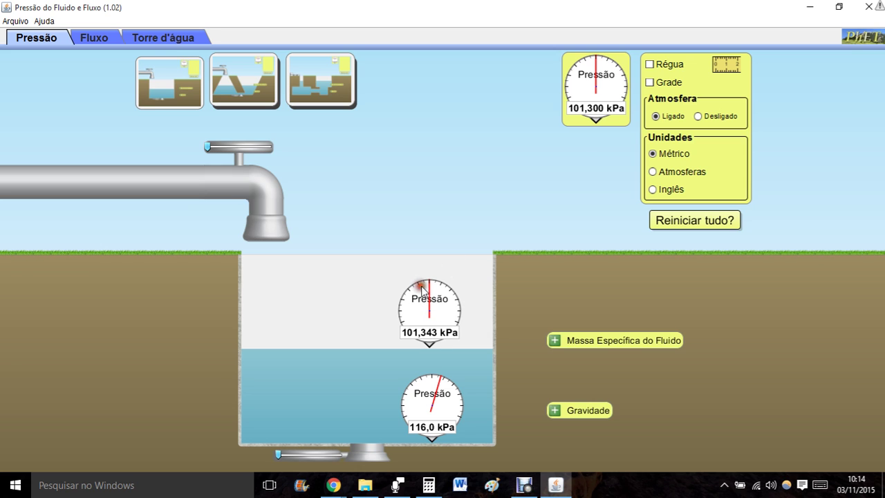
click(653, 171)
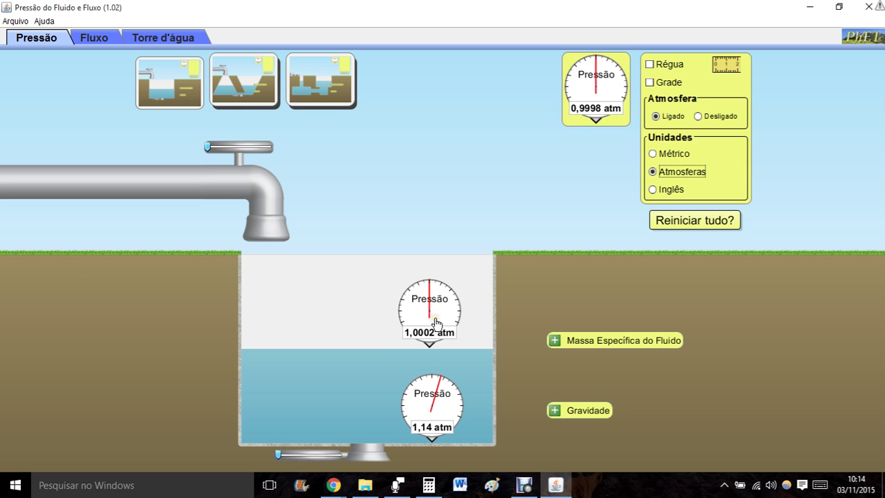
drag(436, 323, 431, 227)
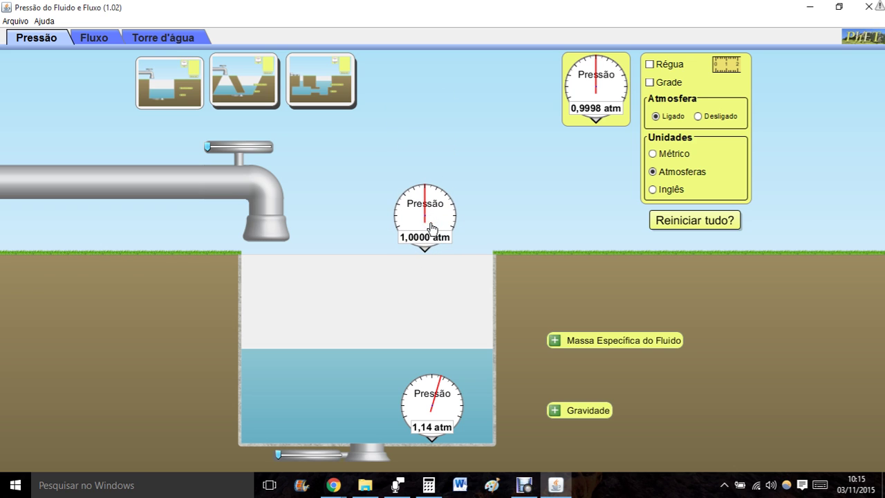
Fill the tank to the brim with water and compare the pressures with the atmosphere turned off and back on.
drag(206, 148, 294, 147)
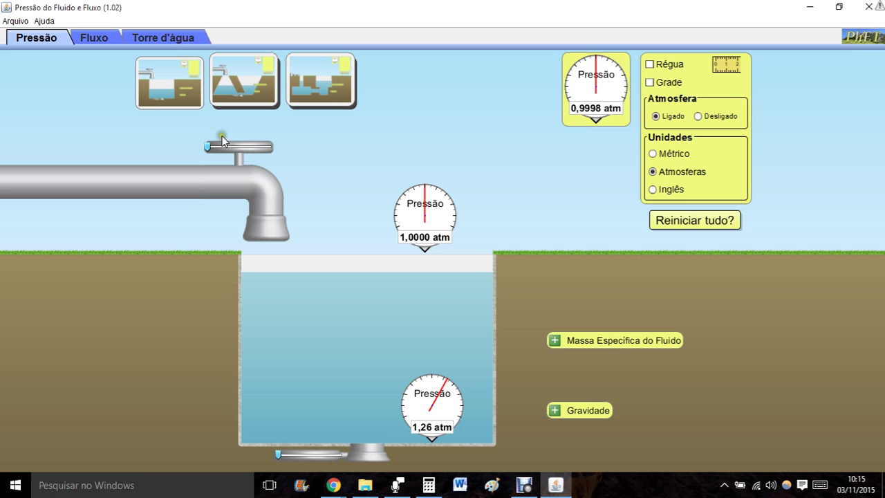
drag(209, 145, 283, 143)
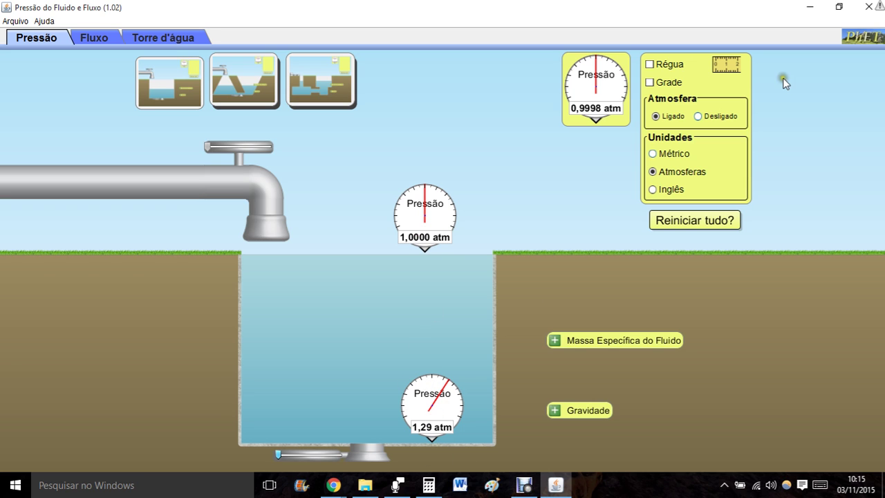
click(698, 117)
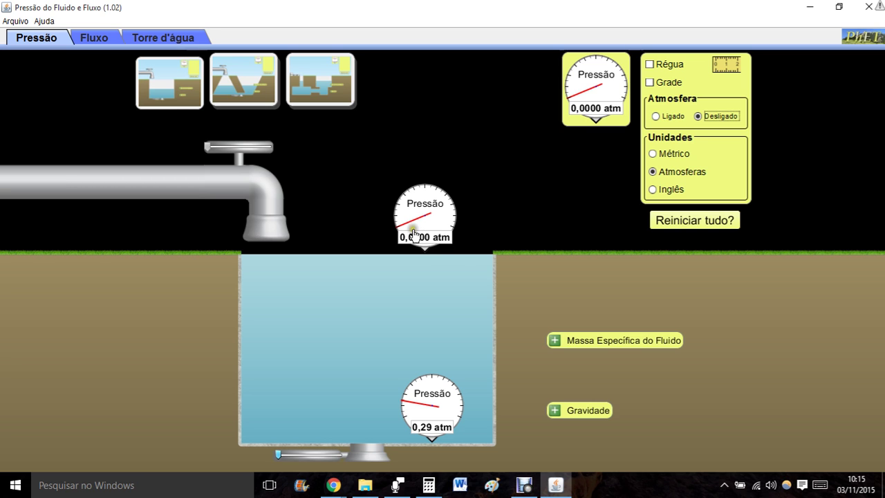
click(656, 116)
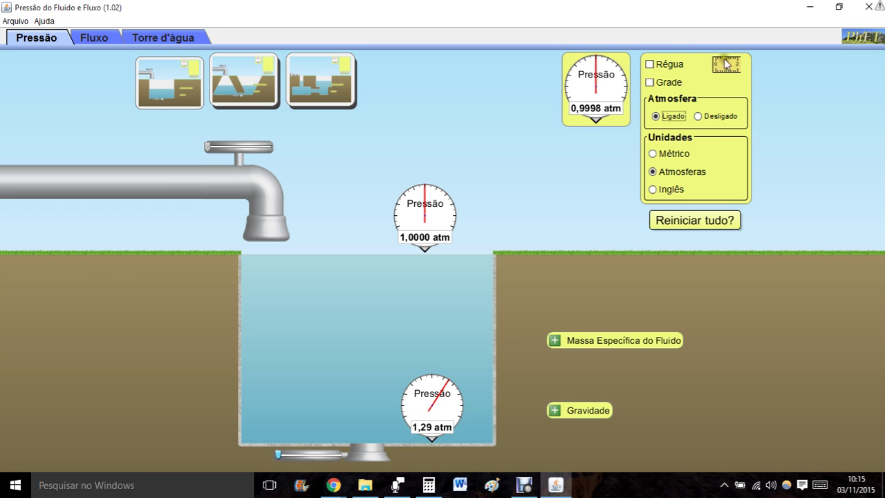
Show the ruler and raise gravity to the maximum of 20.0 m/s².
click(665, 65)
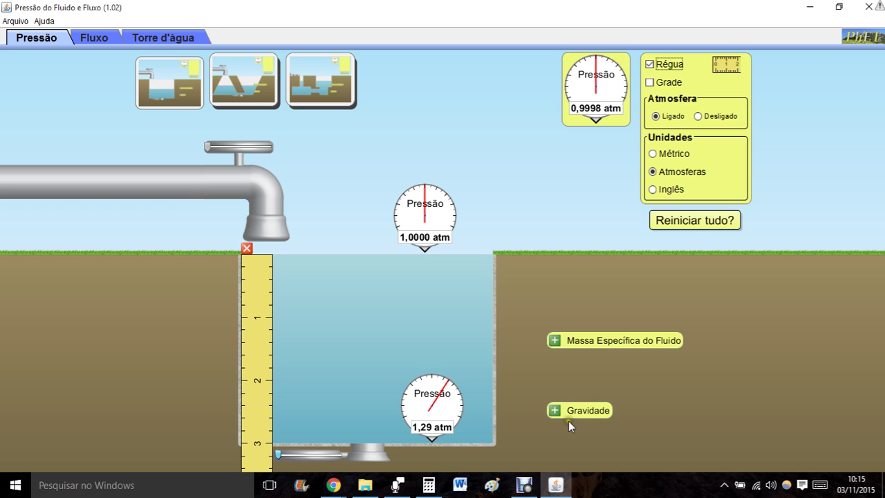
click(554, 410)
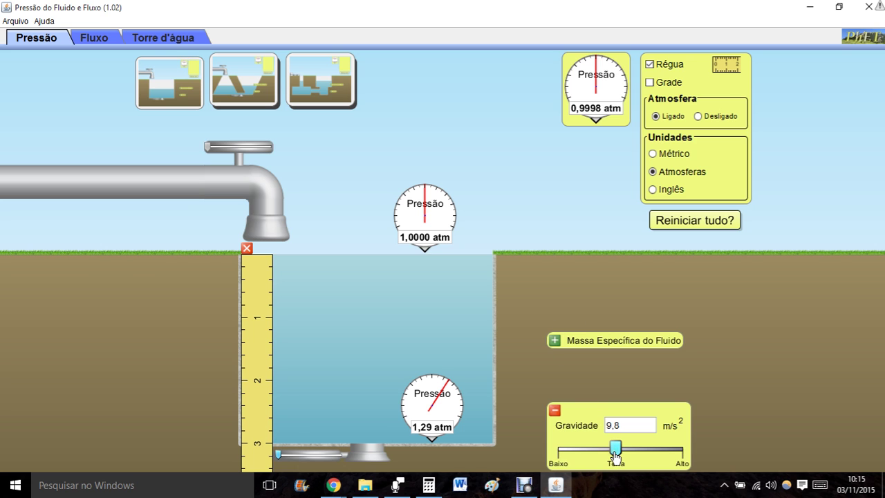
drag(616, 454, 683, 456)
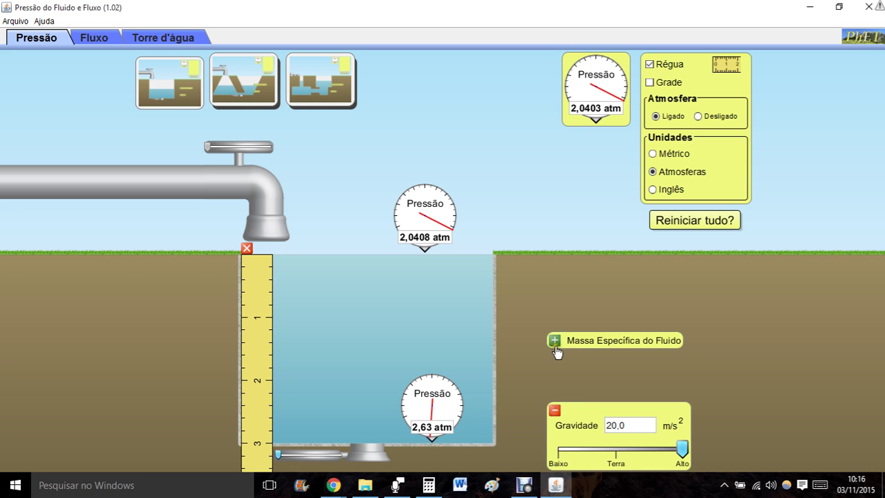
Restore gravity to Earth's value of 9.8 m/s².
drag(682, 454, 617, 451)
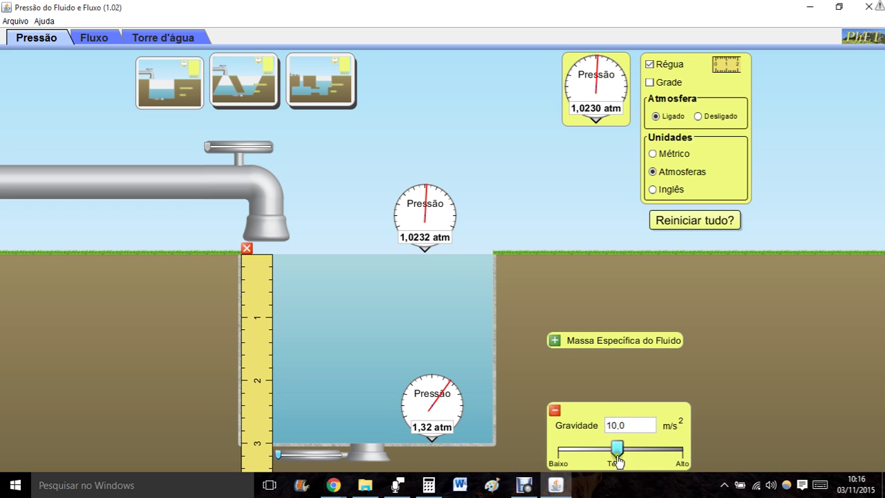
drag(631, 427, 606, 426)
text(9.8)
key(Return)
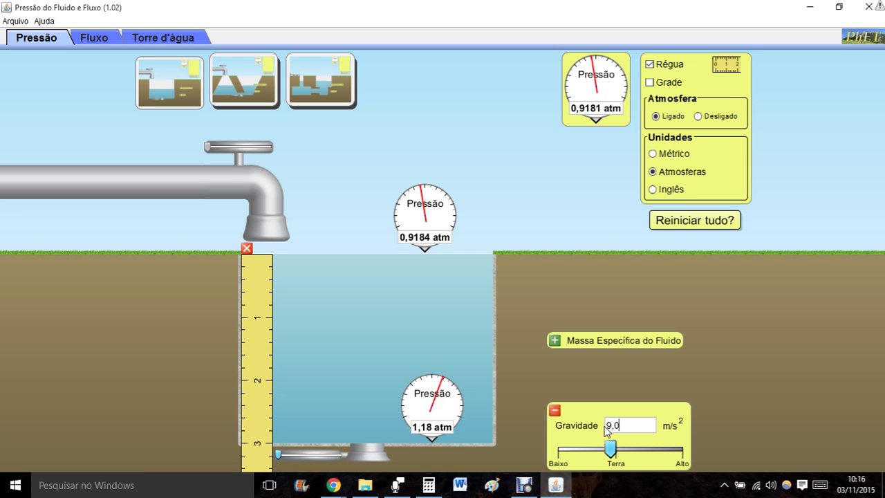
click(626, 428)
text(8)
key(Return)
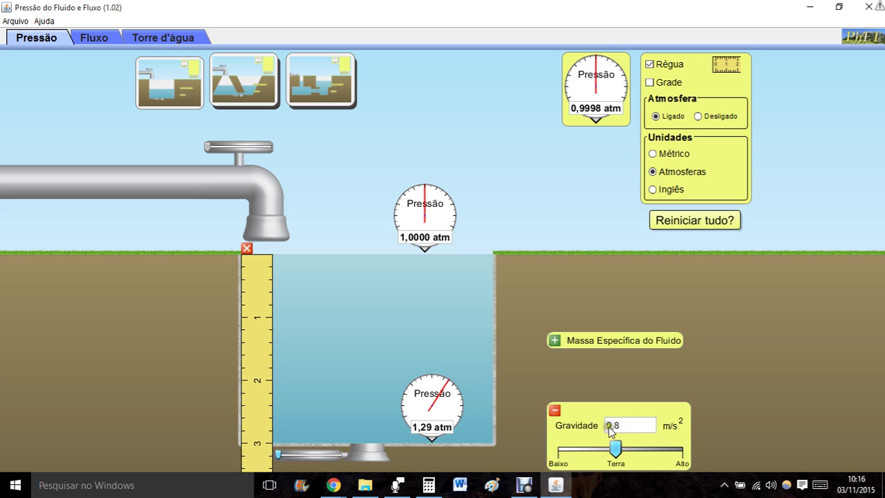
click(625, 425)
click(524, 289)
Show the fluid density control and compare the pressures for honey at 1420 kg/m³ and gasoline at 700 kg/m³.
click(569, 345)
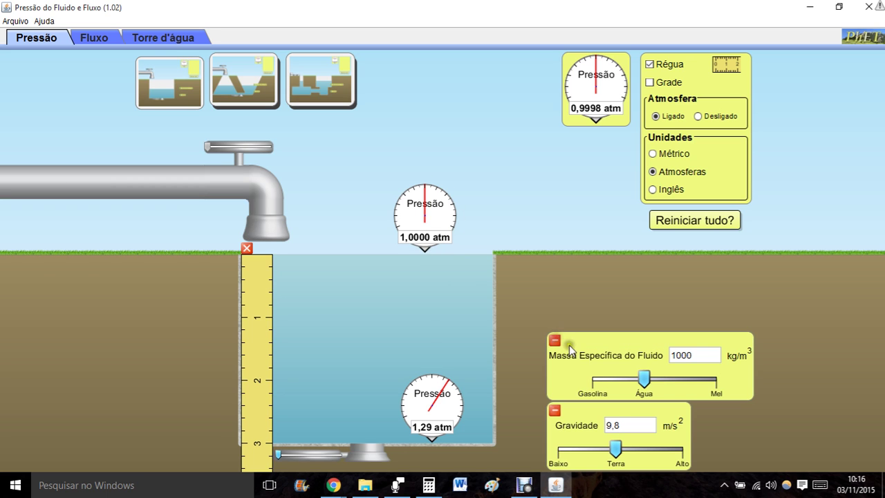
click(644, 378)
drag(645, 379, 722, 381)
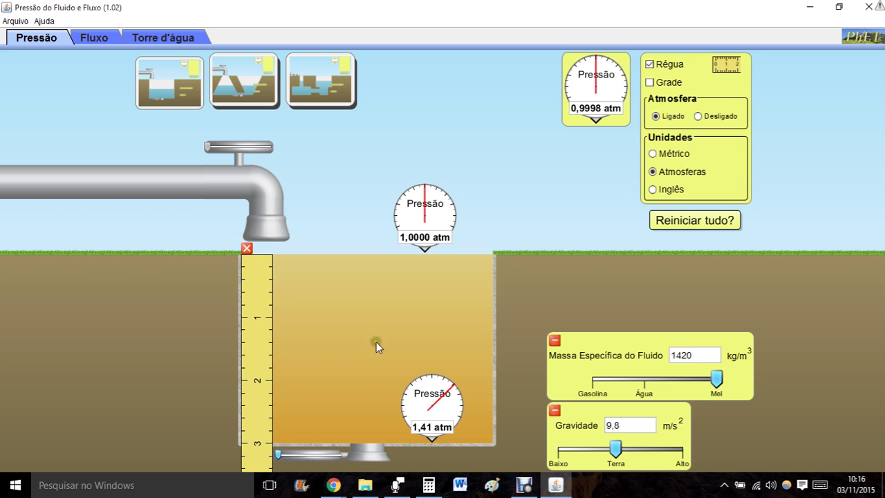
drag(717, 385, 746, 397)
drag(716, 377, 592, 377)
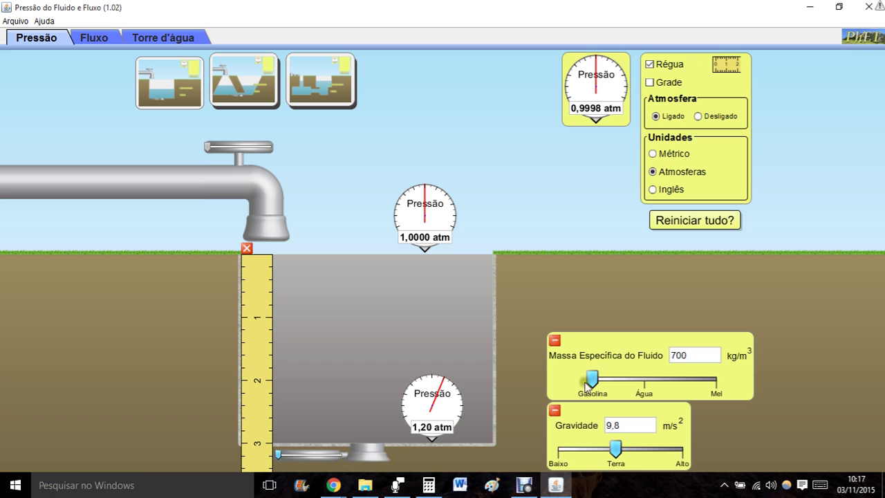
Set the fluid density back to water at exactly 1000 kg/m³.
drag(592, 378, 647, 377)
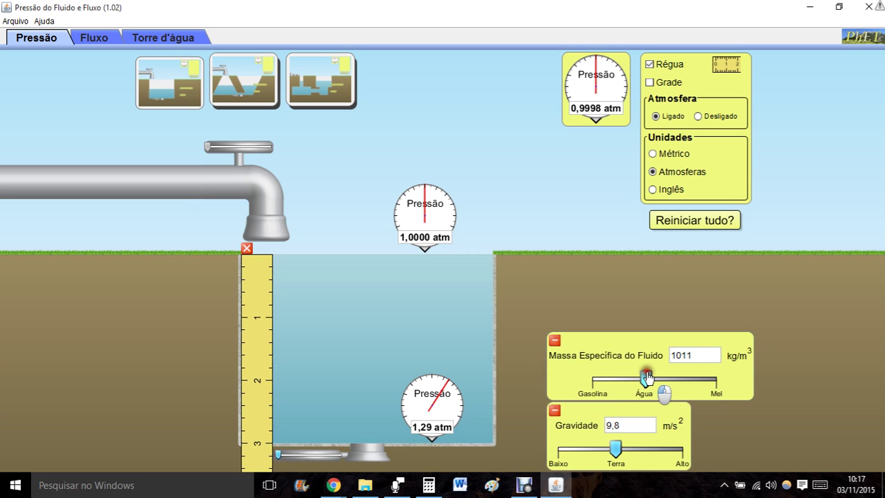
double_click(681, 355)
click(576, 381)
Lower a third gauge along the ruler to measure the pressure at depths of 1, 2 and about 3 metres.
drag(597, 91, 265, 256)
drag(265, 263, 266, 285)
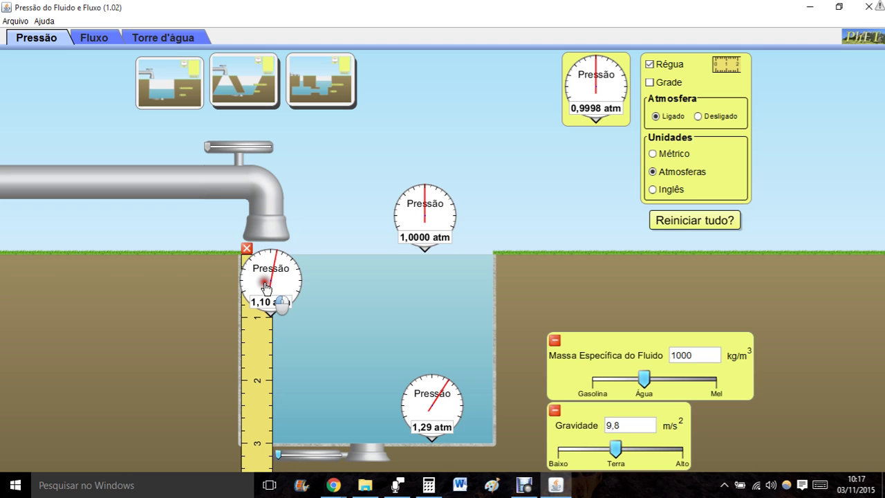
drag(267, 286, 265, 351)
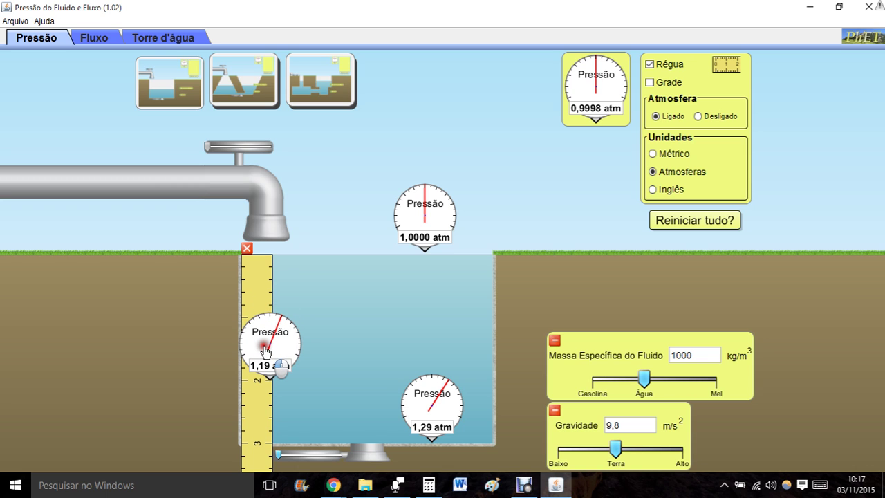
drag(265, 350, 263, 412)
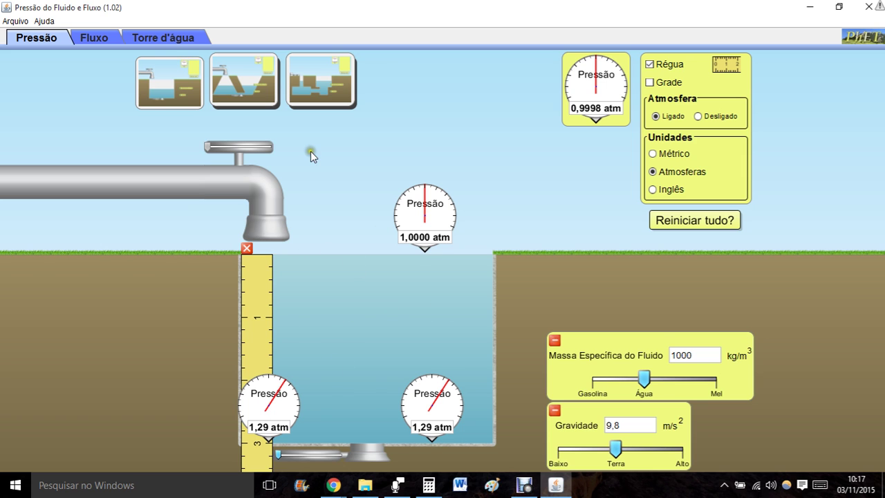
Switch to the slanted connected tanks, with the ruler moved beside them and the depth grid shown.
click(235, 70)
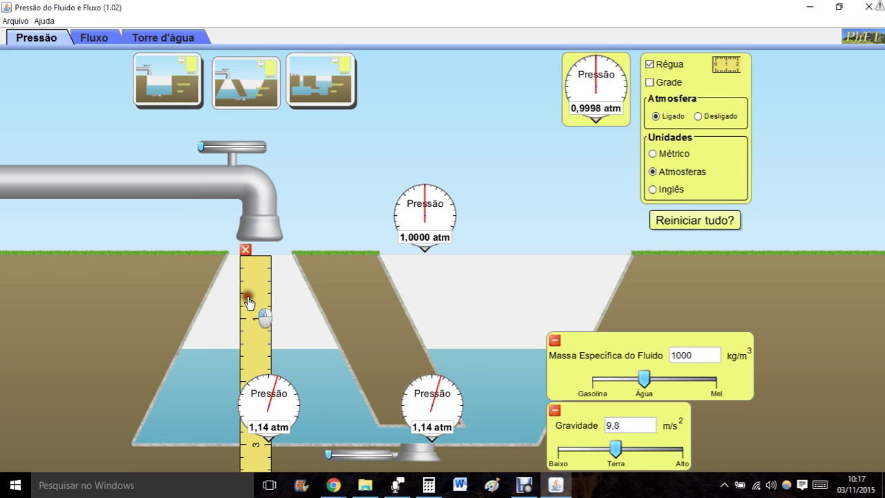
drag(252, 297, 164, 300)
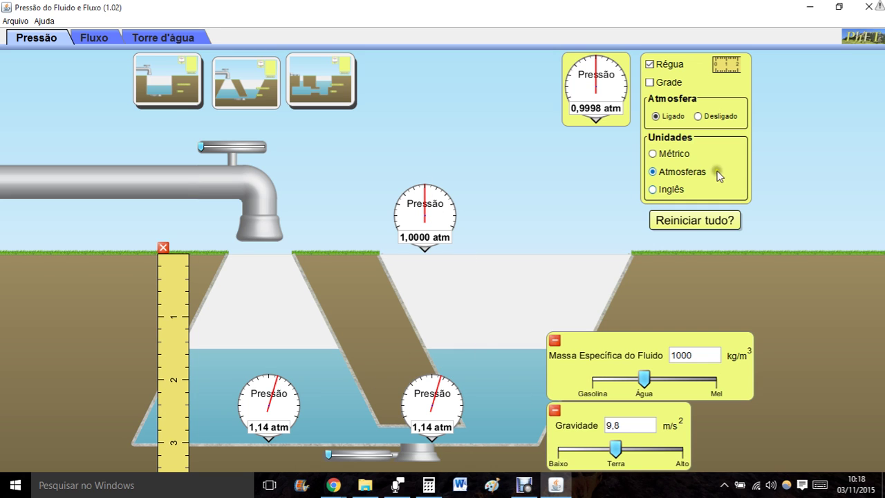
click(674, 83)
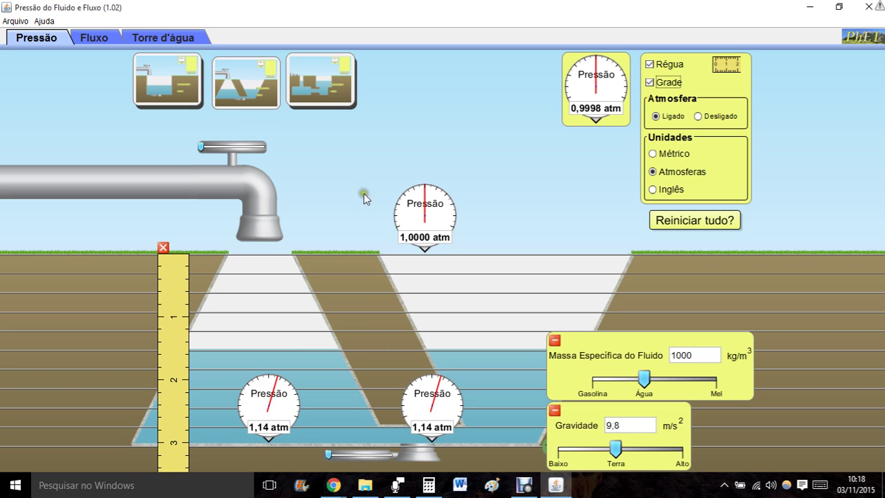
Fill the slanted tanks to the brim and place the last gauge near the bottom between the two submerged ones.
drag(203, 148, 453, 179)
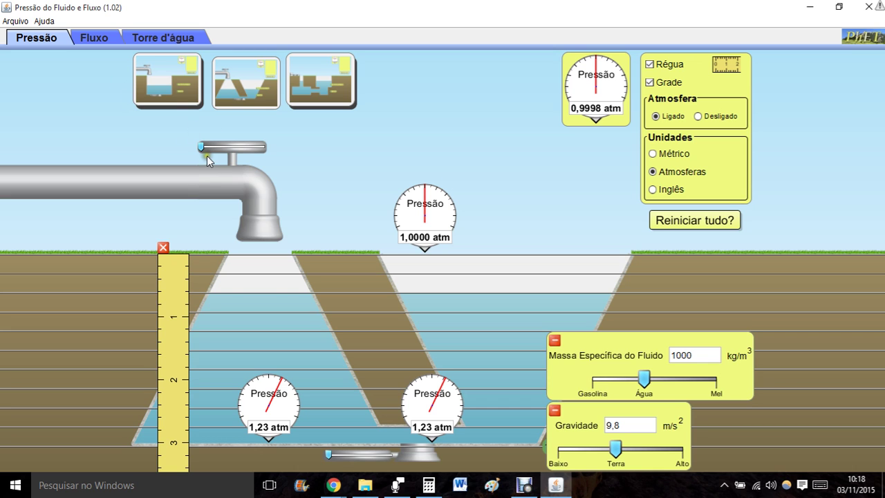
drag(202, 147, 269, 148)
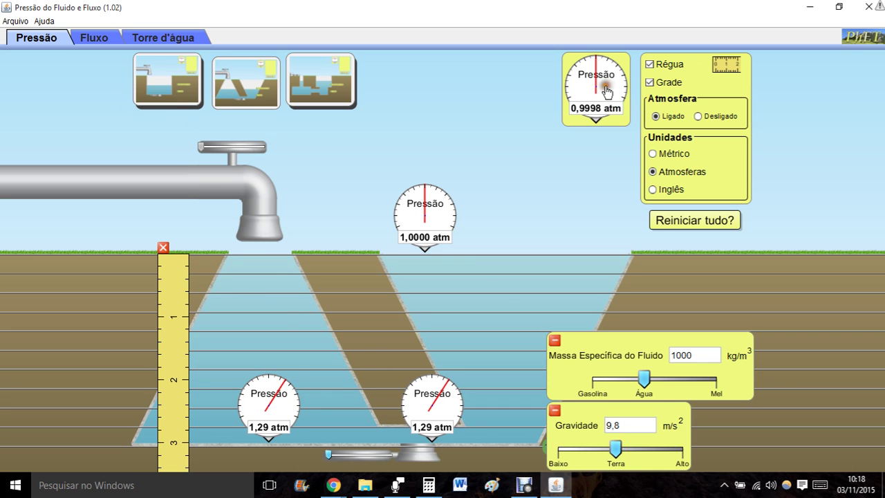
drag(596, 87, 356, 408)
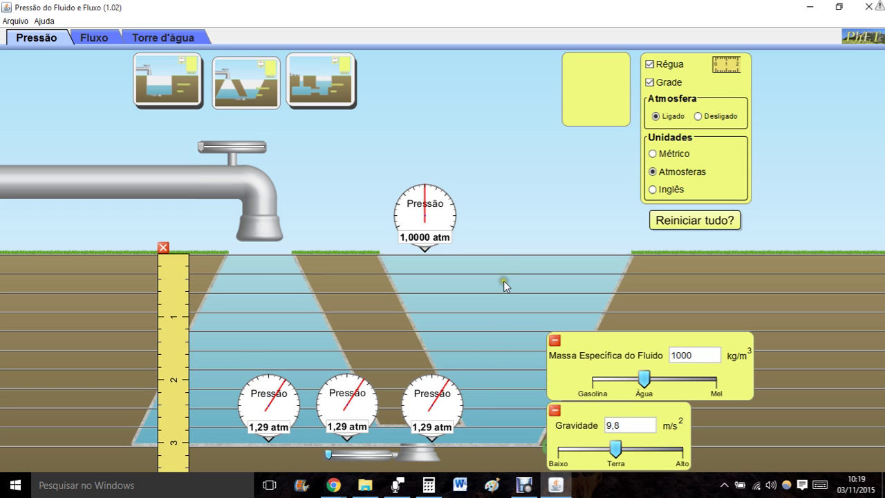
Switch to the connected chambers scene and stack both 250 kg weights and the 500 kg weight in the narrow column.
click(319, 83)
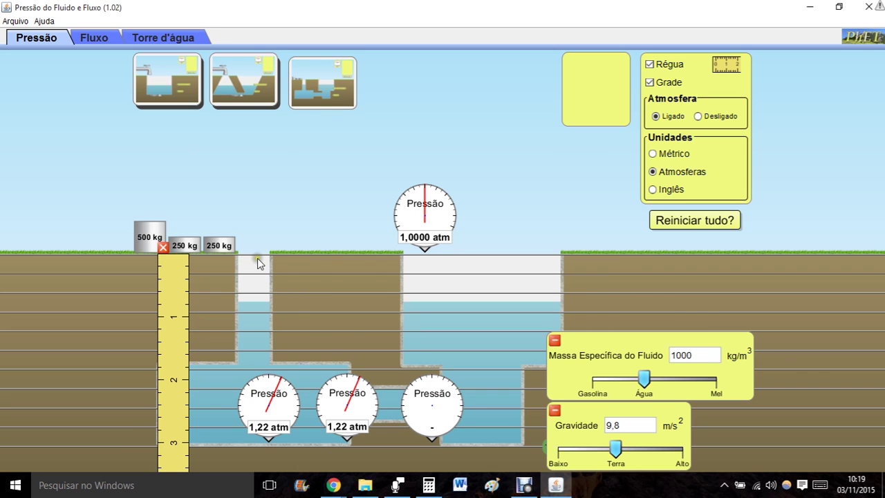
drag(228, 248, 253, 293)
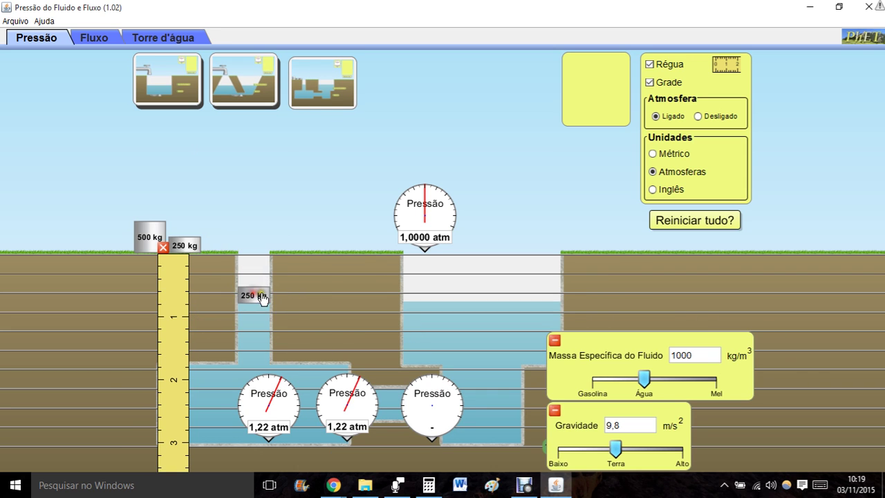
drag(188, 245, 255, 280)
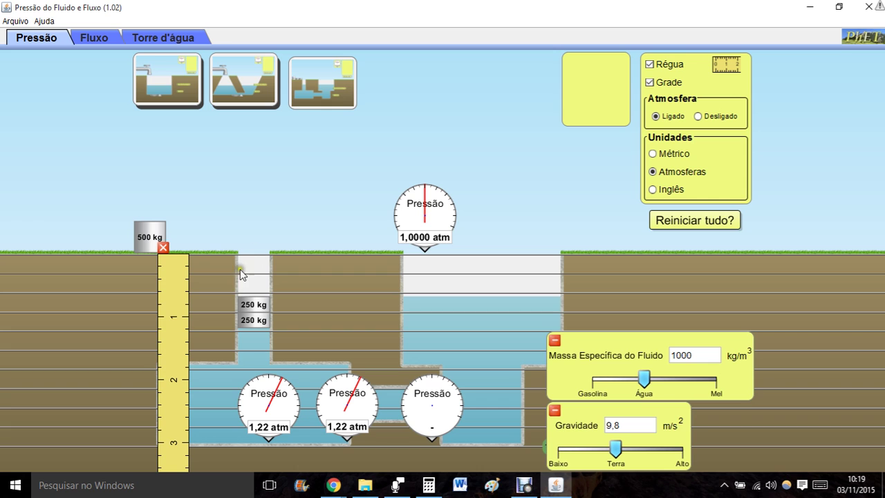
drag(160, 234, 260, 260)
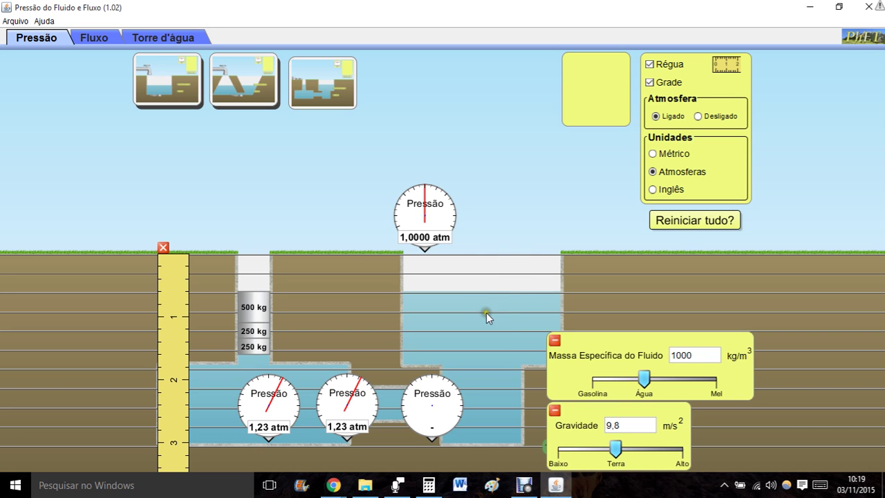
With a gauge moved to the wide column's liquid surface, set the fluid to honey at 1420 kg/m³ and gravity to 1.0 m/s².
drag(445, 394, 484, 253)
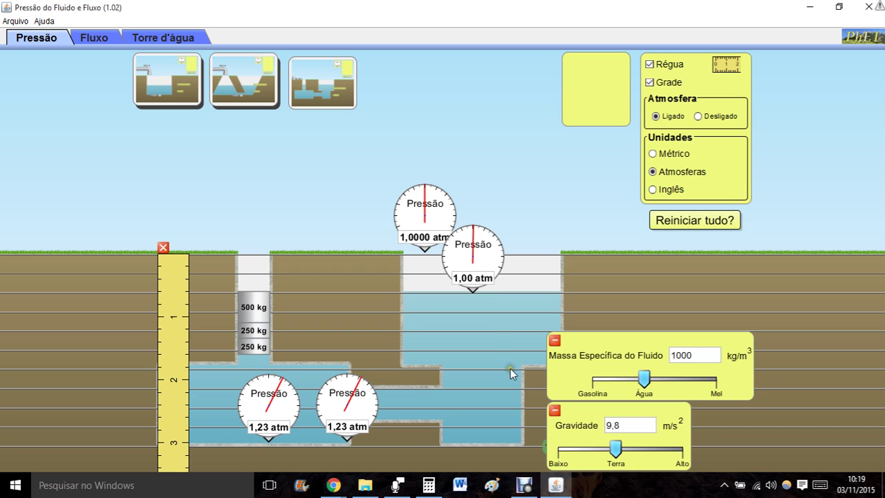
drag(645, 377, 733, 375)
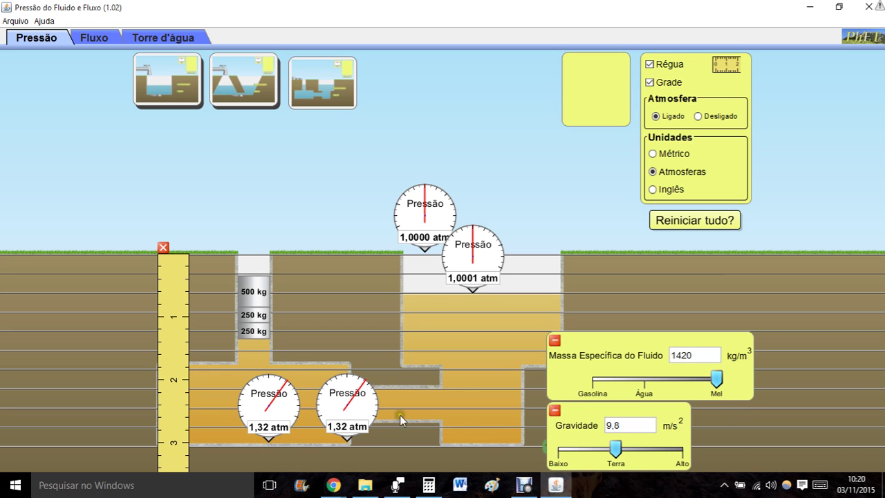
drag(627, 451, 557, 448)
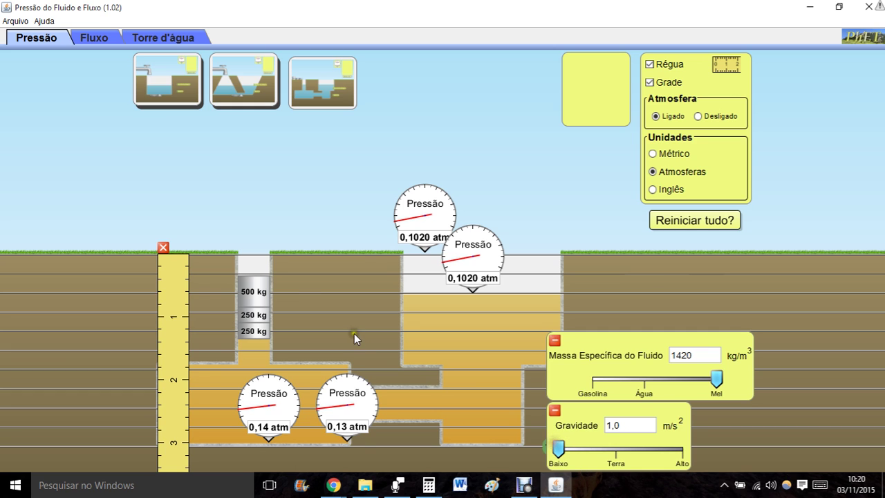
Review the three tank scenes with the current settings, and reset the whole simulation.
click(146, 73)
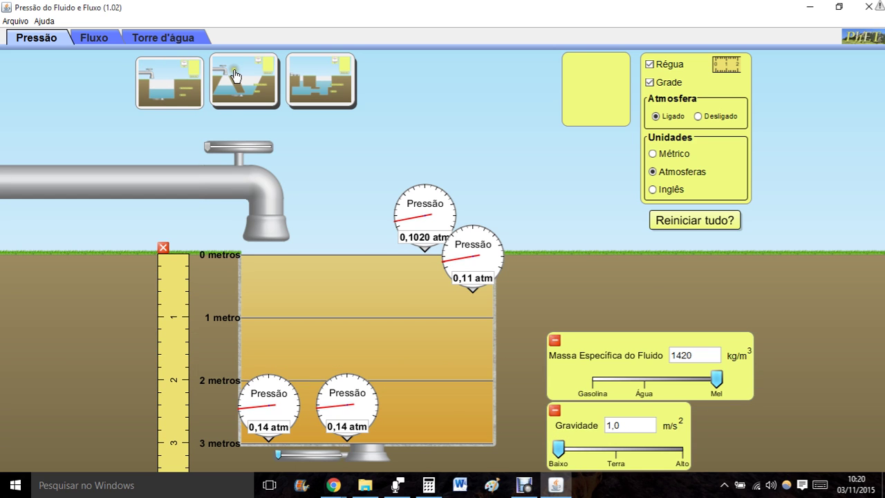
click(237, 73)
click(318, 81)
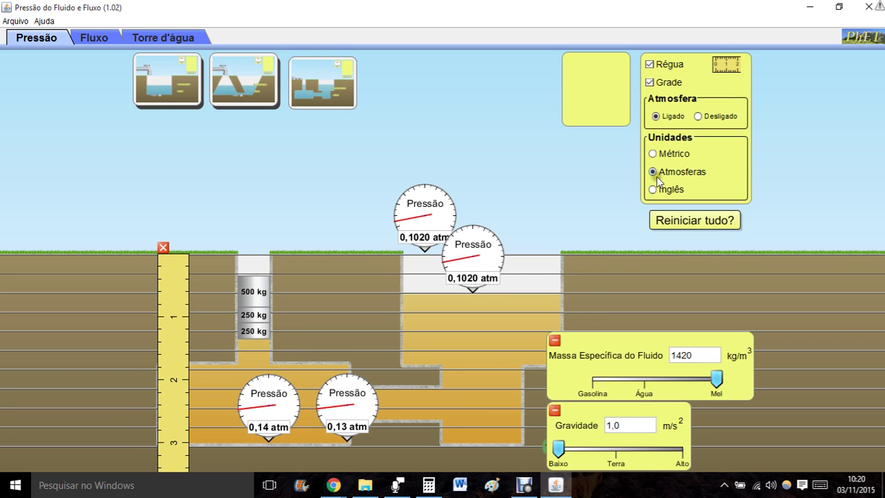
click(684, 221)
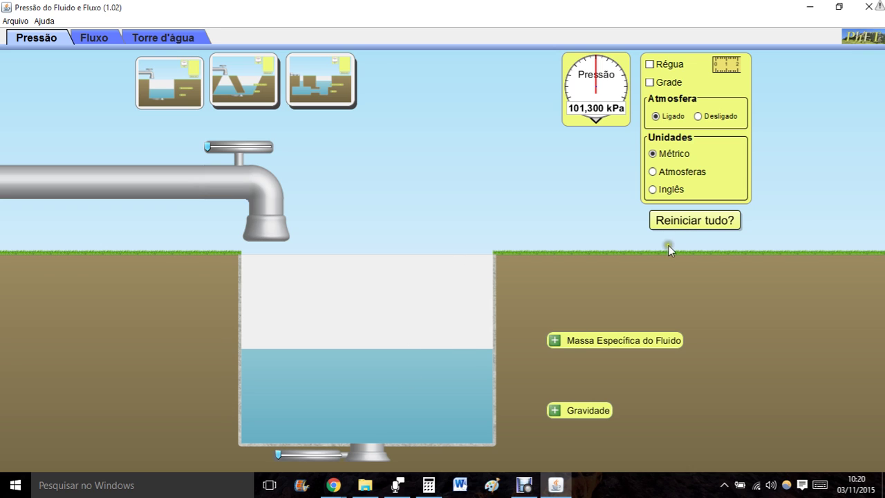